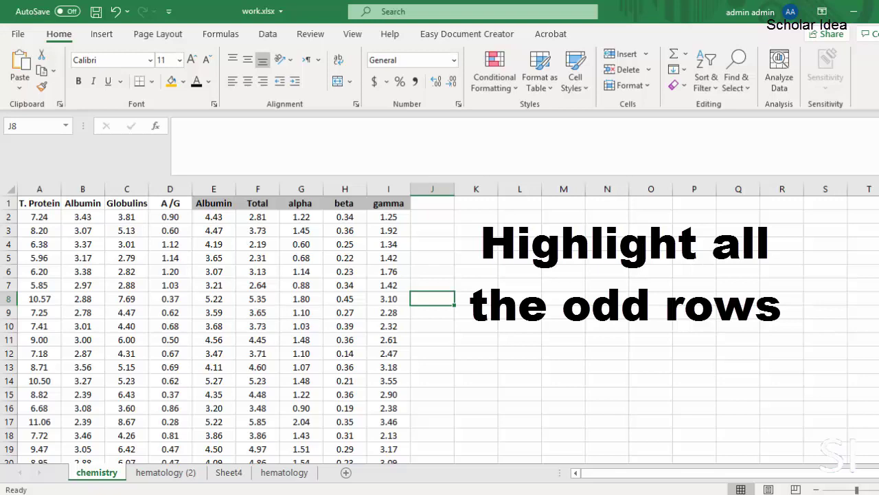
Select the chemistry table's data rows from A2 across to column I.
scroll(439, 329, down, 3)
scroll(439, 330, up, 2)
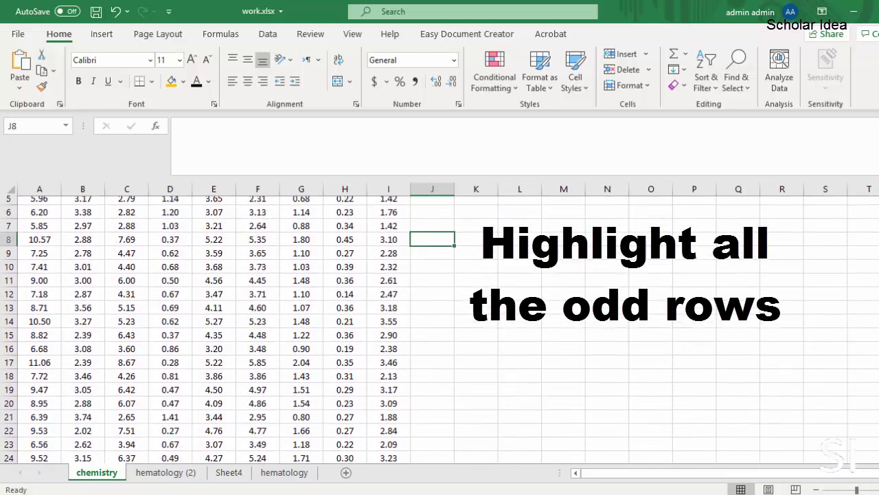
scroll(440, 330, up, 2)
drag(36, 217, 402, 450)
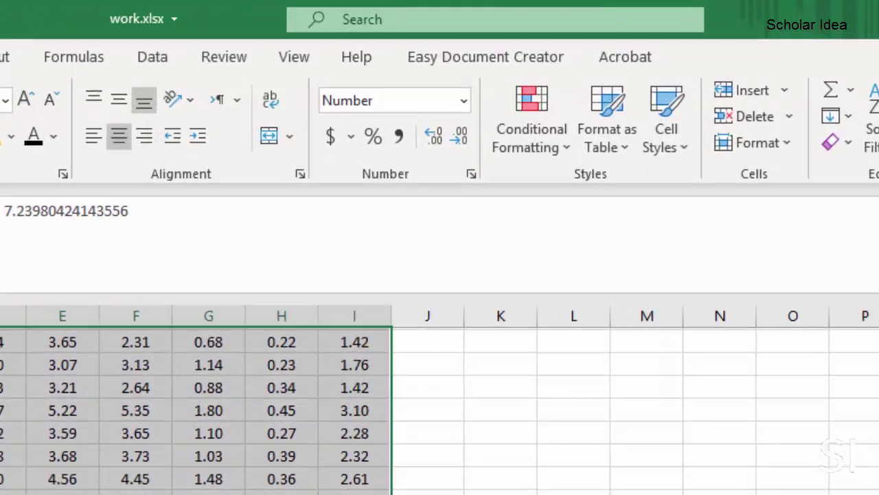
scroll(195, 412, up, 2)
Start a new conditional formatting rule using a formula to determine which cells to format.
click(569, 148)
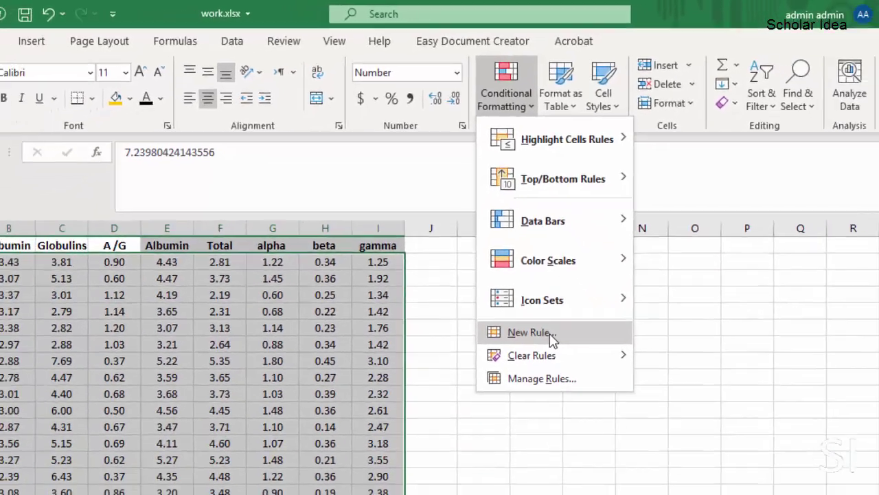
click(581, 425)
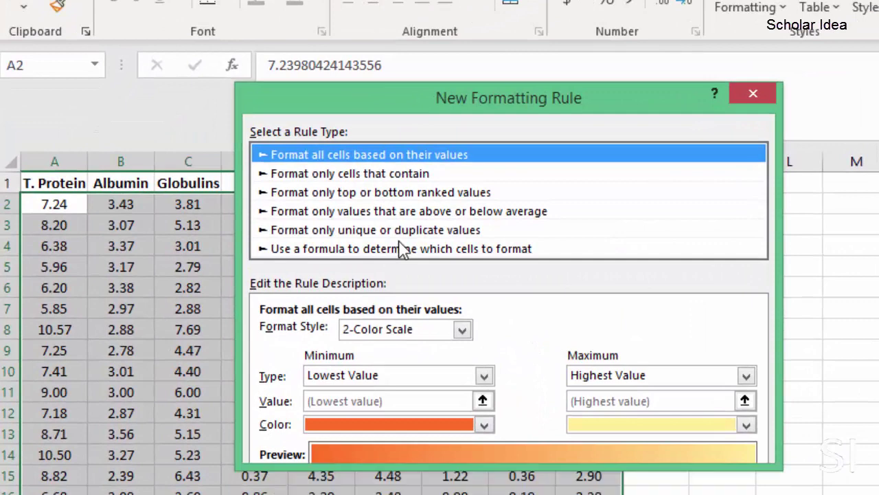
click(403, 249)
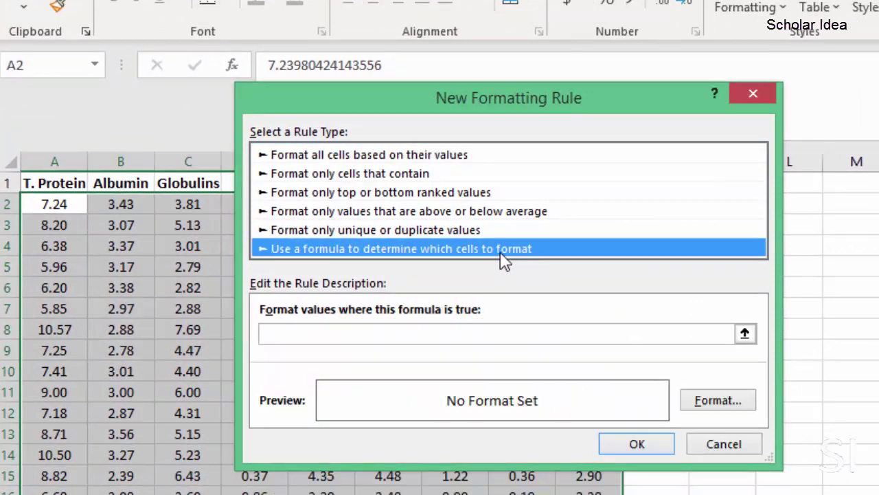
Enter =isodd(row()) as the rule's formula.
click(533, 335)
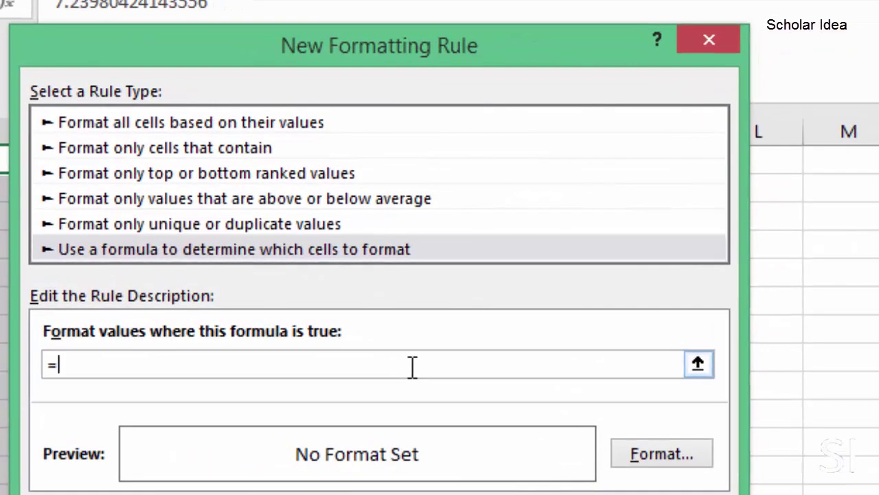
text(sodd)
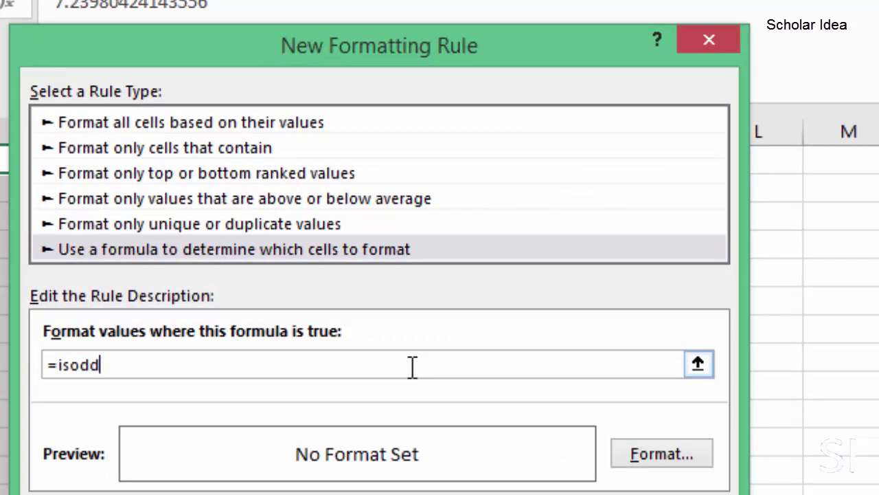
text((row()))
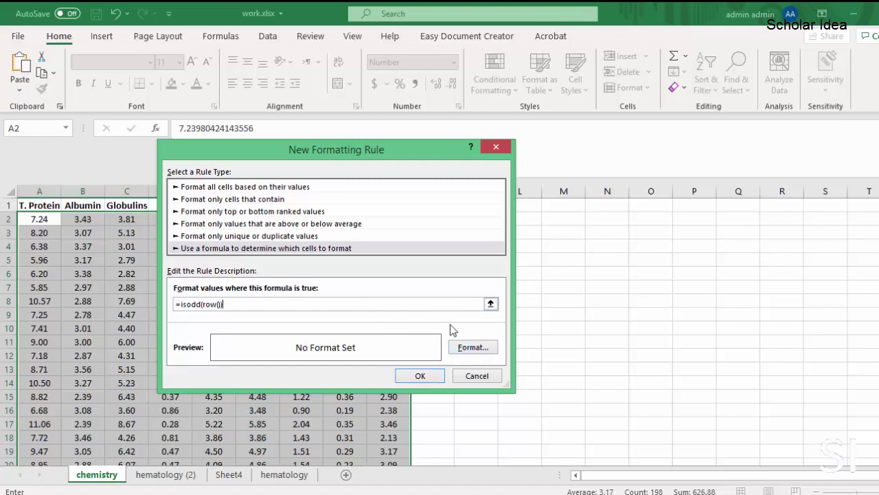
Give the rule's format a light blue cell fill.
click(463, 347)
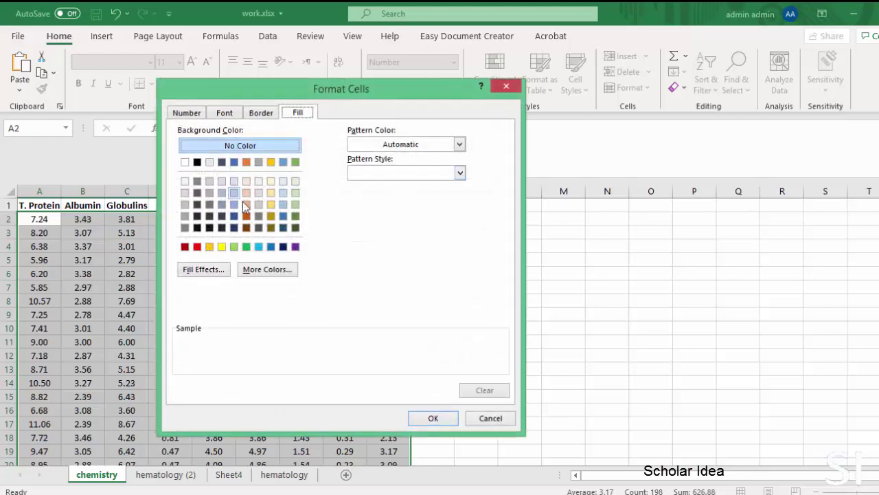
click(186, 113)
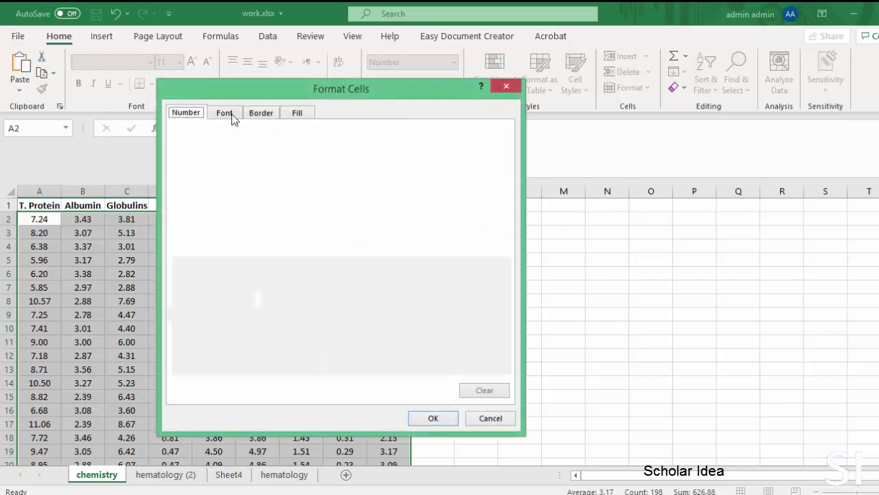
click(232, 117)
click(274, 115)
click(306, 117)
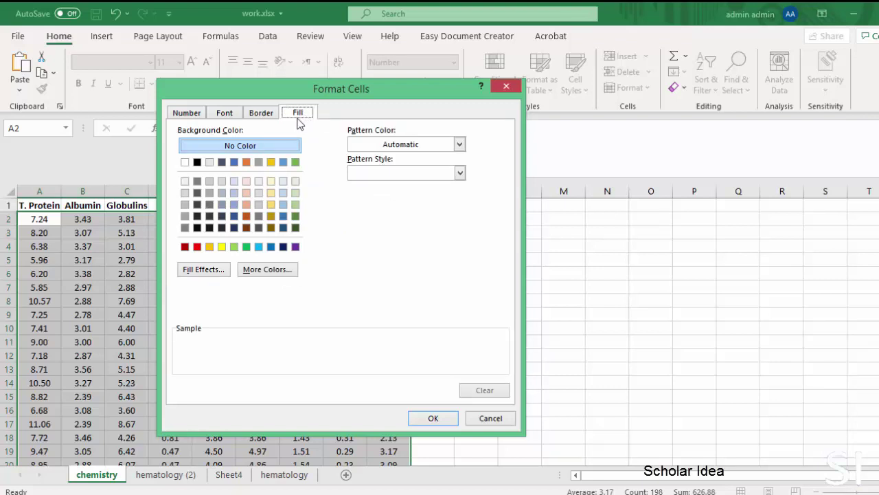
click(236, 191)
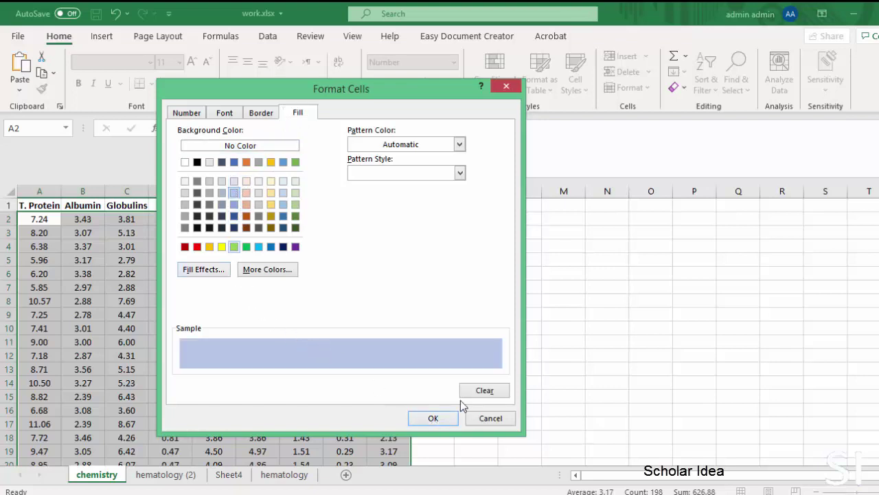
click(422, 420)
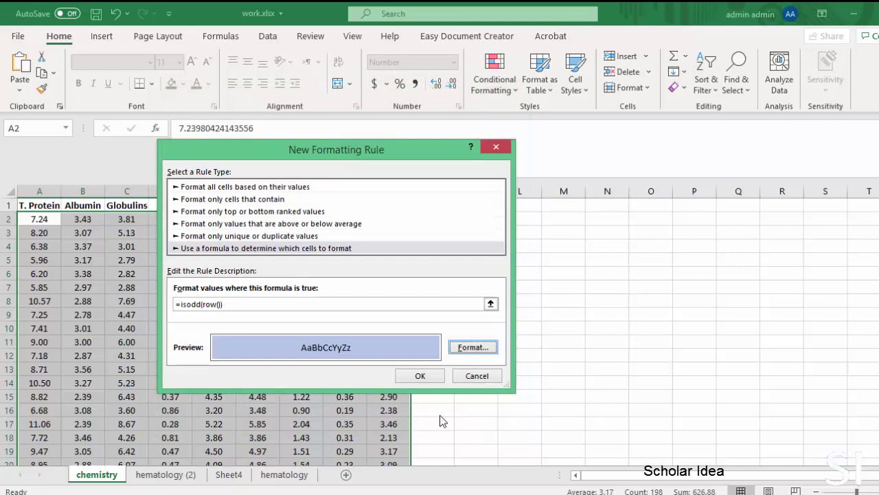
Apply the odd-row rule and check the light blue banding across the table.
click(420, 376)
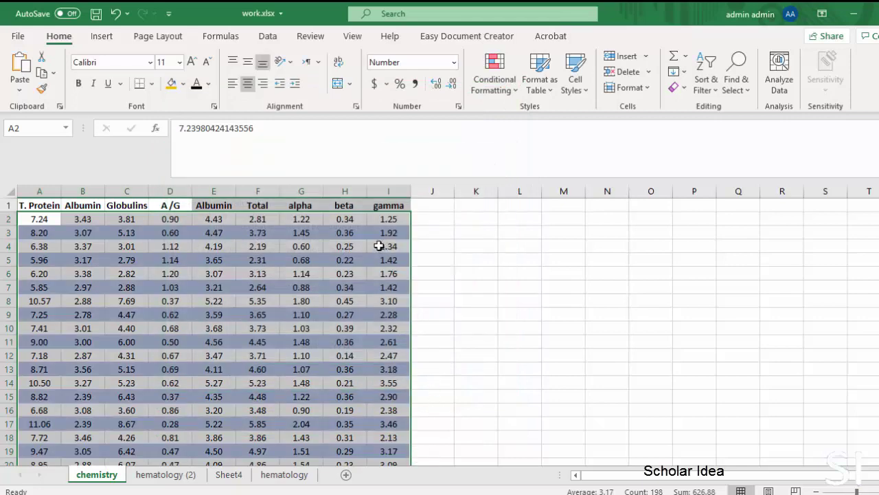
click(457, 372)
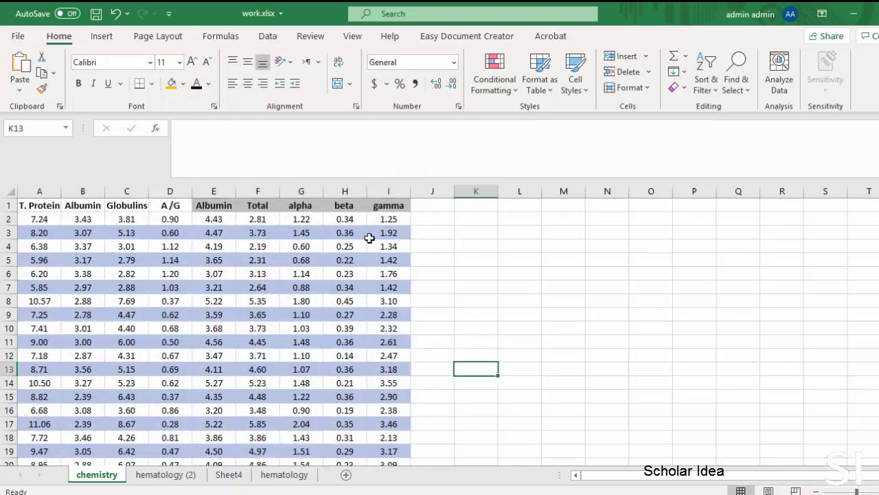
scroll(450, 428, down, 4)
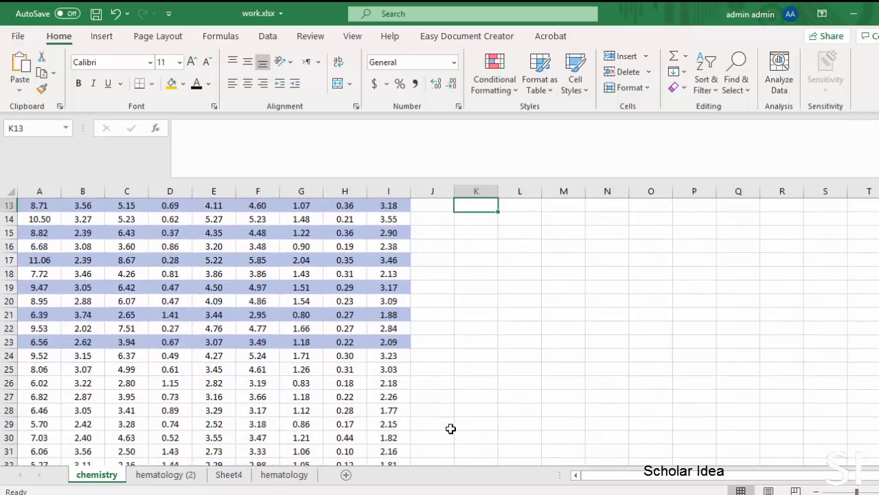
scroll(450, 428, up, 3)
scroll(450, 428, up, 1)
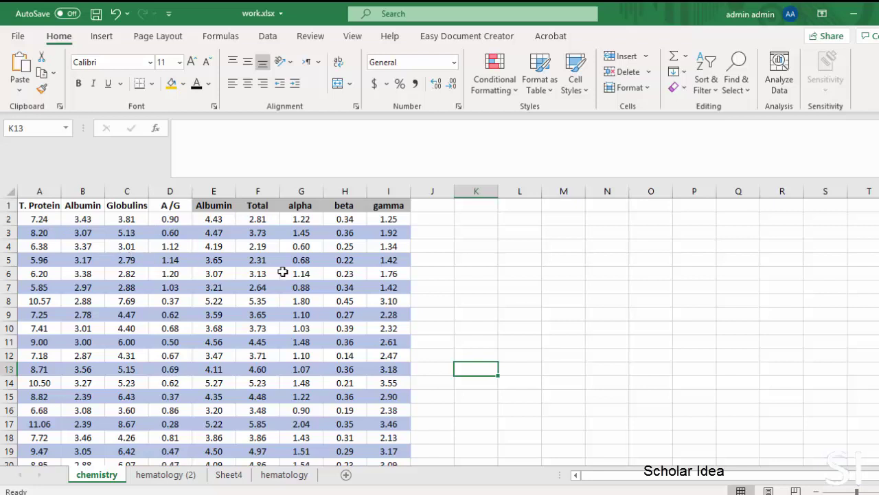
scroll(323, 271, down, 1)
scroll(324, 281, up, 1)
Select the data cells from A2 through column I, excluding the header row.
click(29, 217)
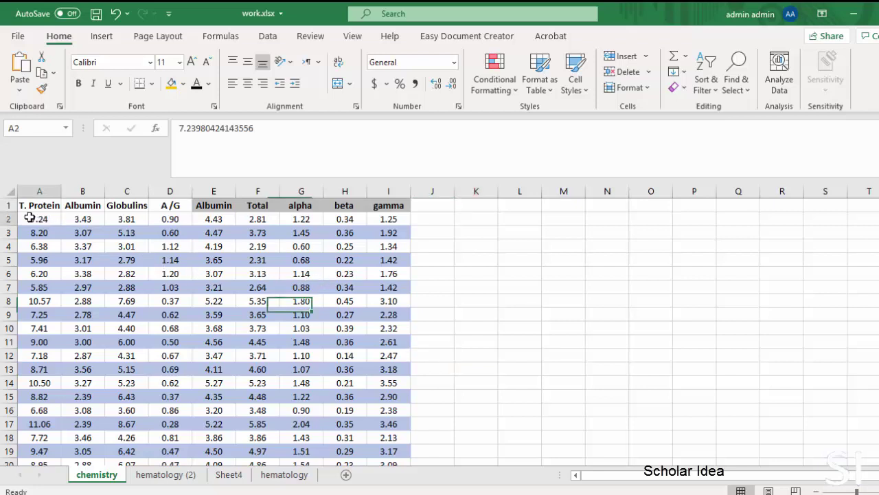
drag(29, 217, 389, 369)
scroll(418, 352, up, 4)
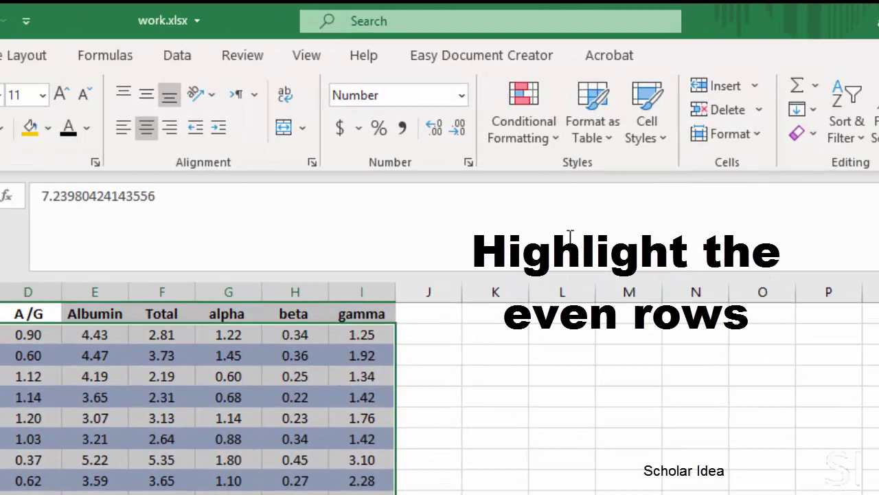
Open the Conditional Formatting Rules Manager showing the =ISODD(ROW()) rule on $A$2:$I$23.
click(557, 140)
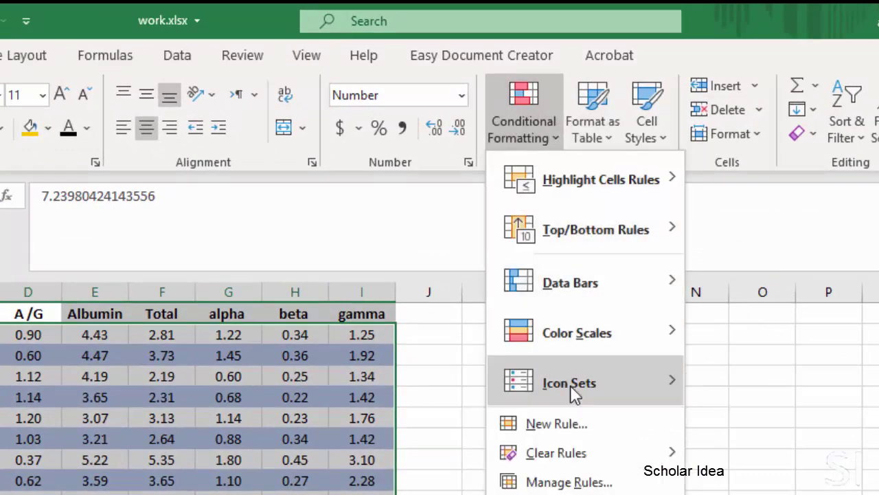
mouse_move(589, 453)
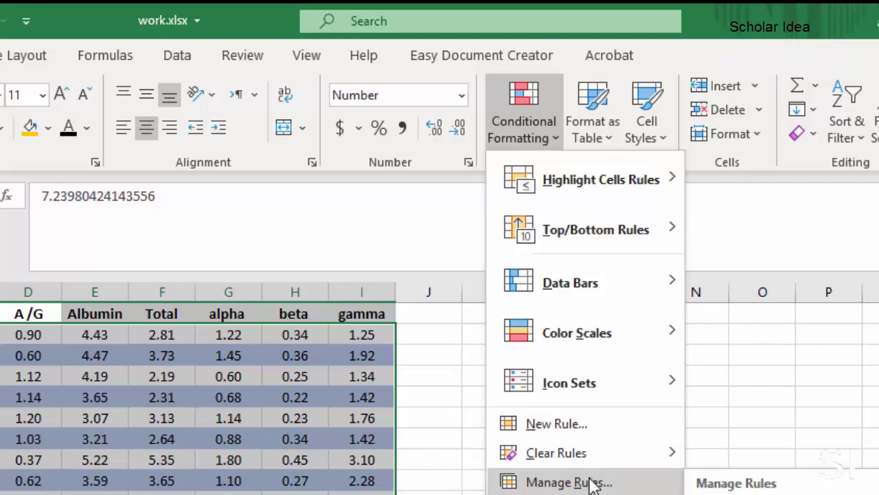
click(593, 483)
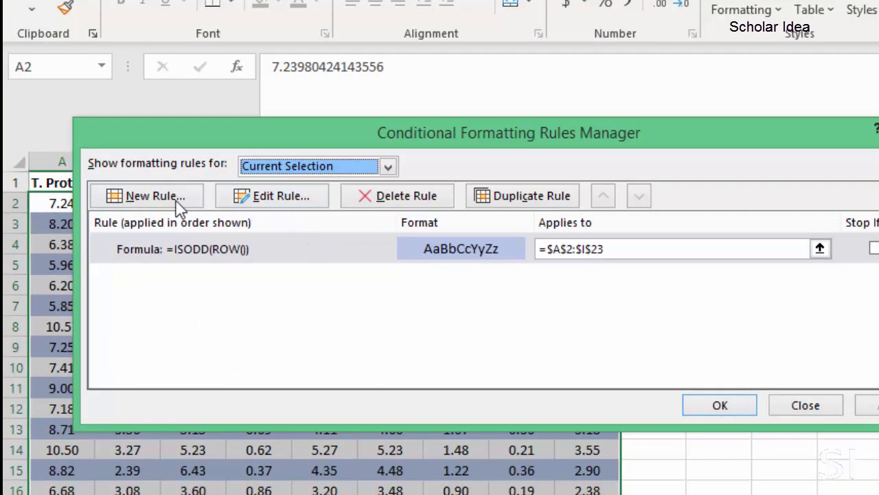
Edit the banding rule's formula from =ISODD(ROW()) to =ISEVEN(ROW()) and apply it.
click(265, 198)
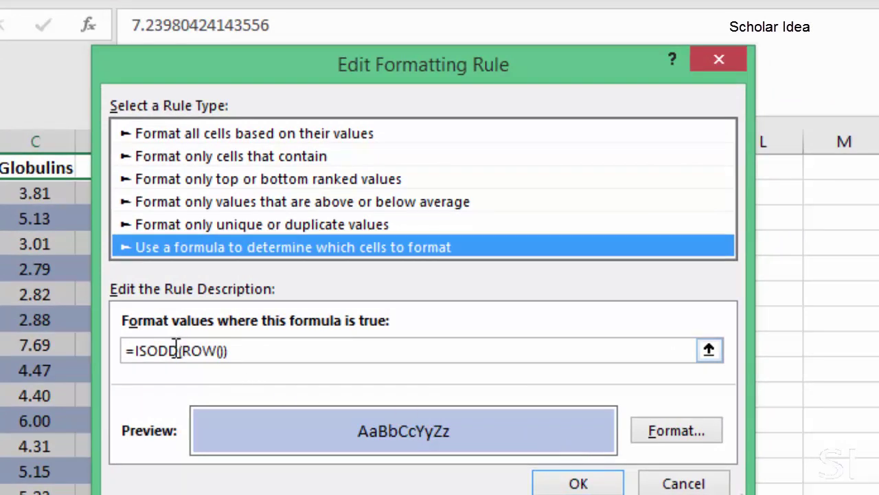
drag(176, 350, 151, 351)
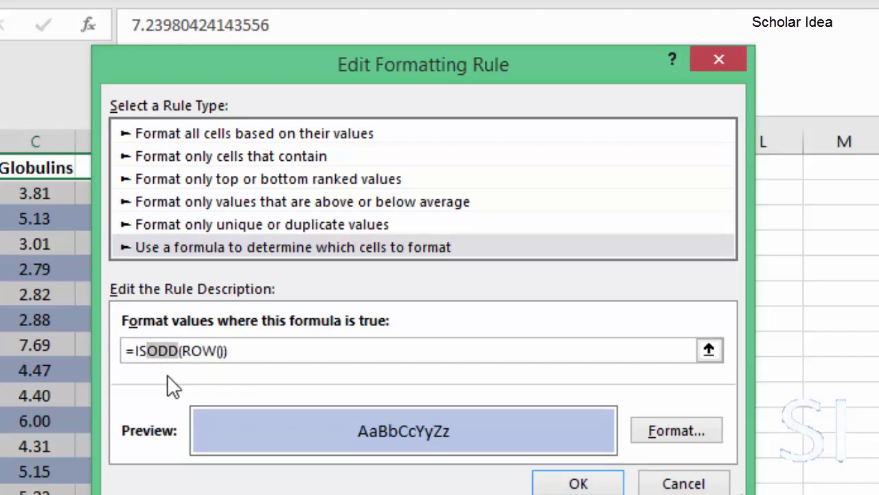
text(even)
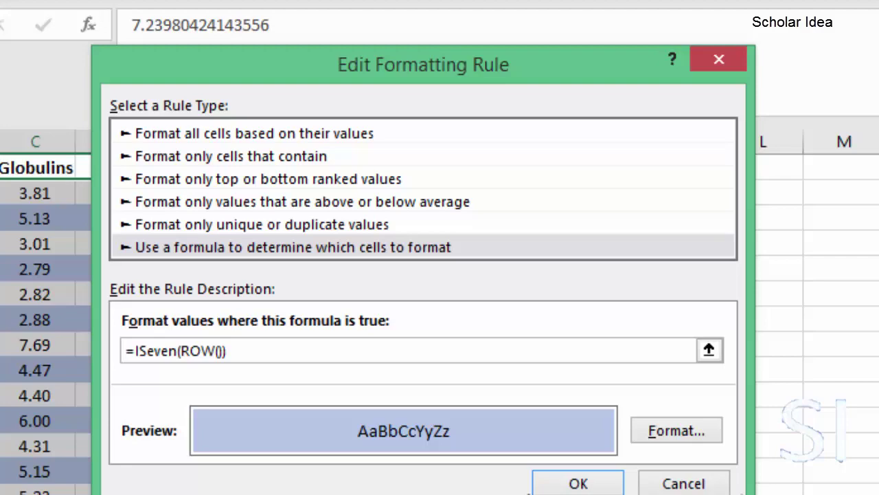
click(578, 484)
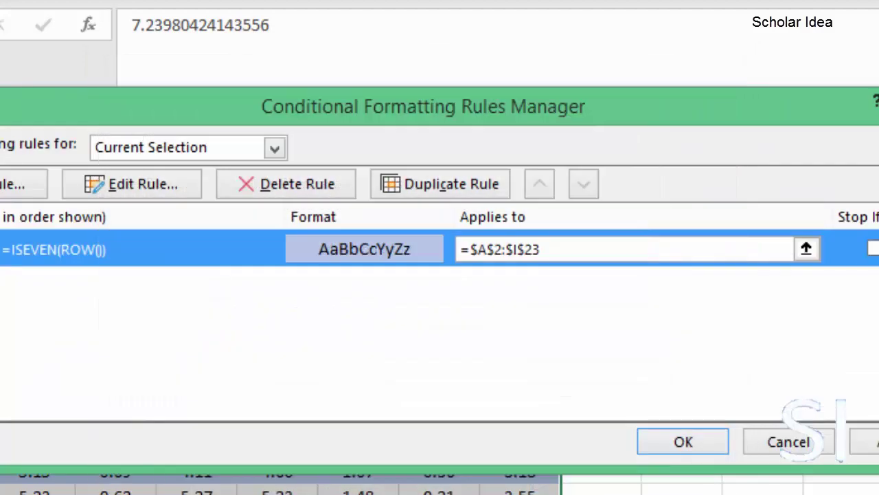
click(708, 444)
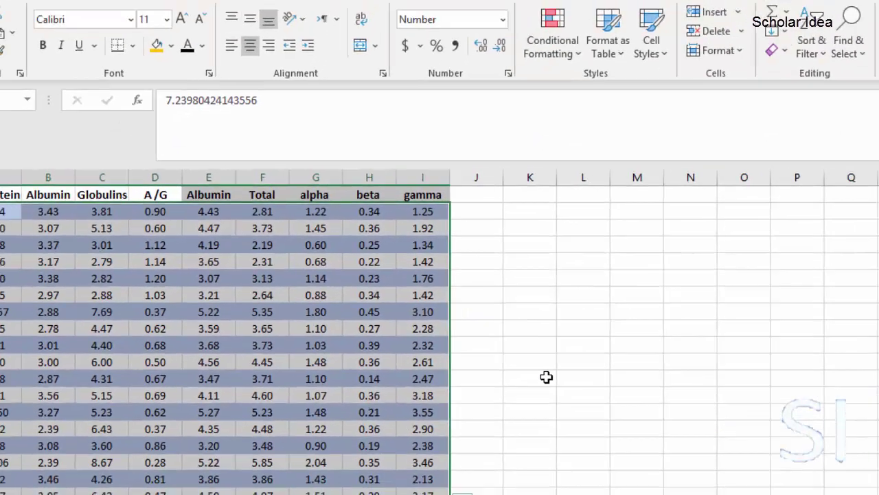
Check the even-row blue banding, then select cells A2 to C2.
click(707, 442)
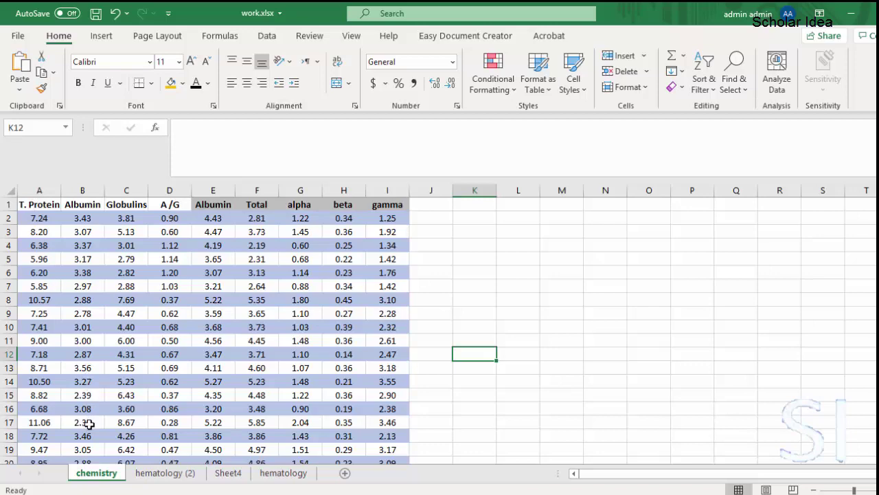
scroll(87, 422, down, 2)
scroll(86, 420, up, 2)
drag(37, 218, 137, 218)
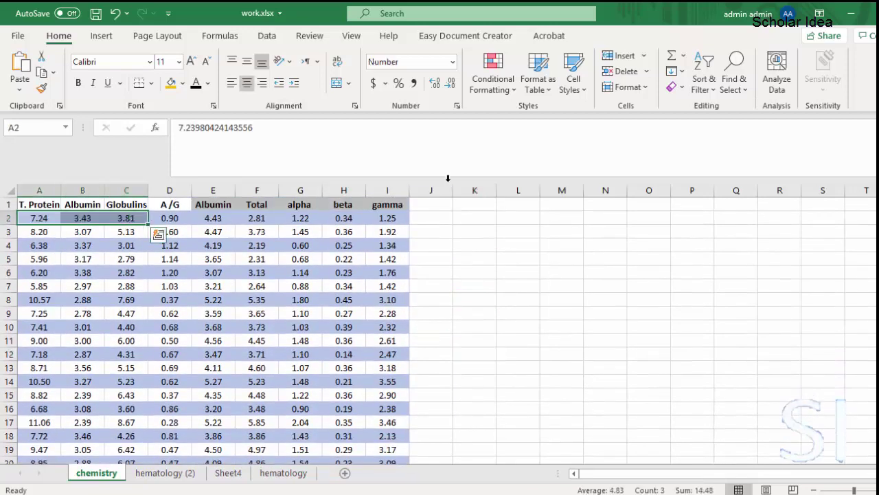
Clear conditional formatting rules from the entire sheet, removing the blue row banding.
click(505, 86)
mouse_move(514, 299)
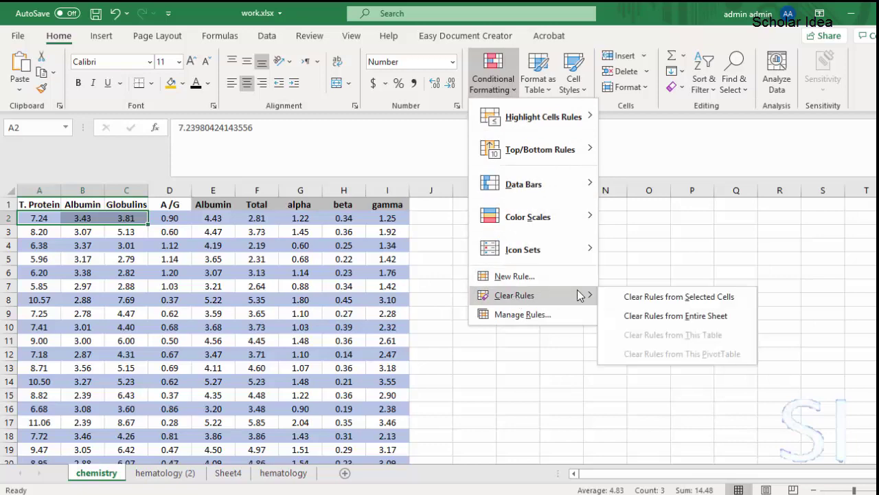
click(694, 316)
click(542, 273)
scroll(423, 255, down, 3)
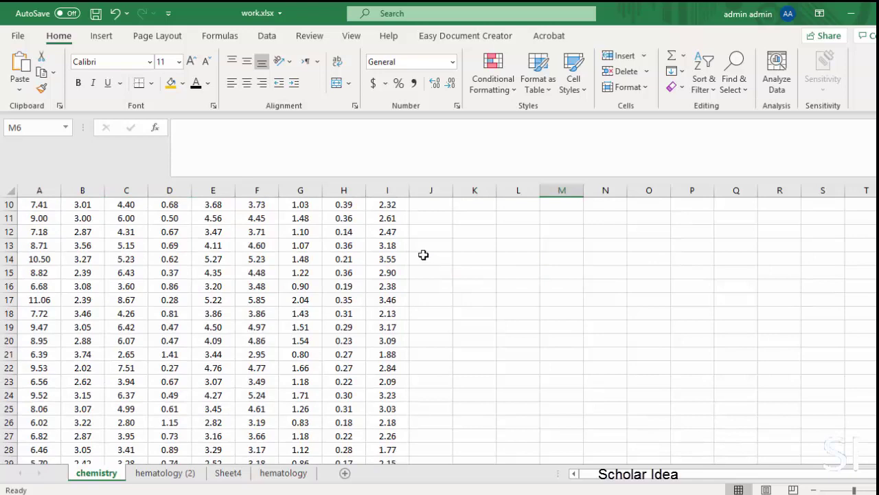
scroll(423, 255, up, 3)
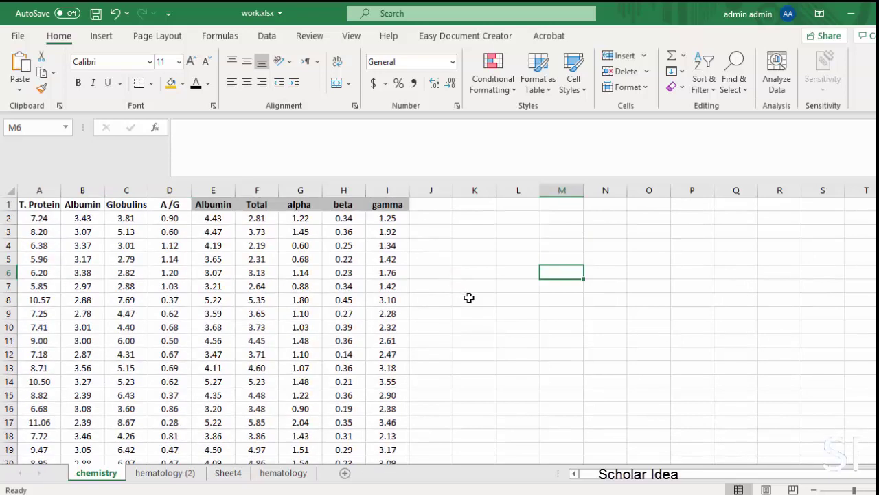